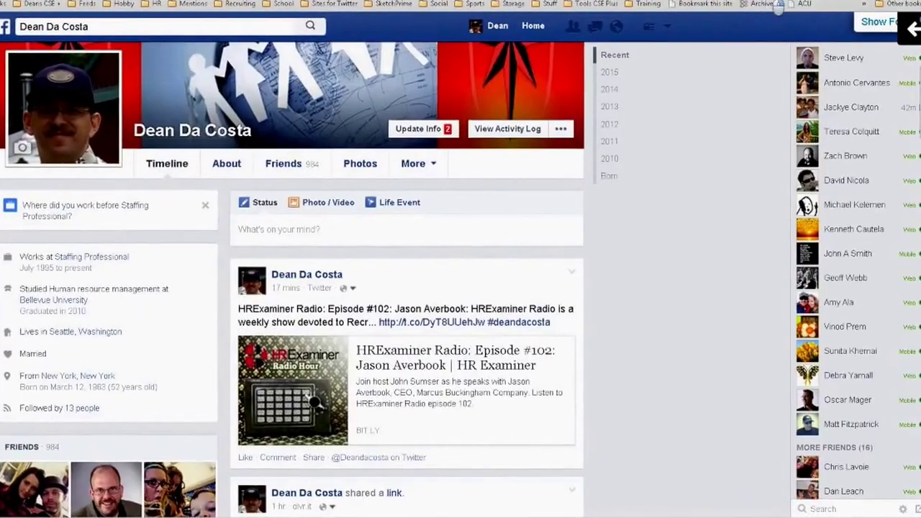
Bring up the FB UID Scraper extension's context menu from the Chrome toolbar
{"action": "right_click", "coordinate": [769, 1]}
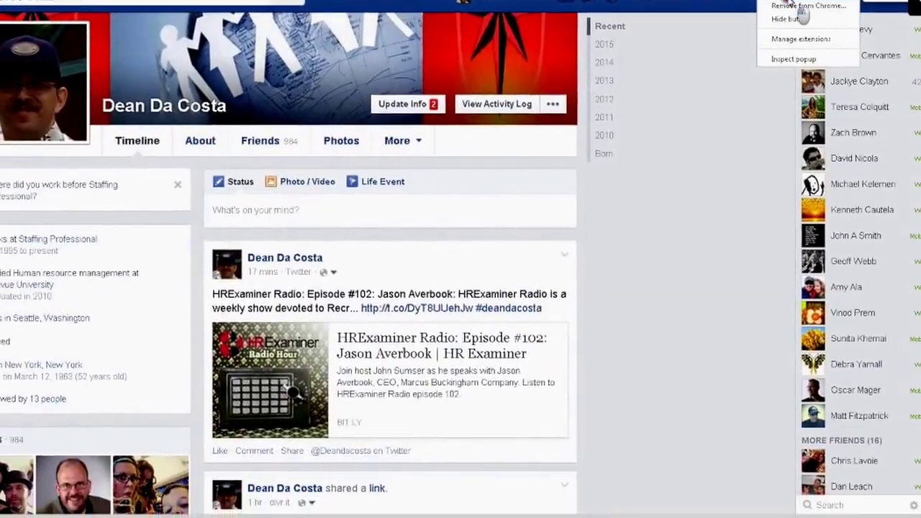
In Options, add Places/Work/Education and Contact columns, set 555/750 ms delays, and save
{"action": "left_click", "coordinate": [777, 23]}
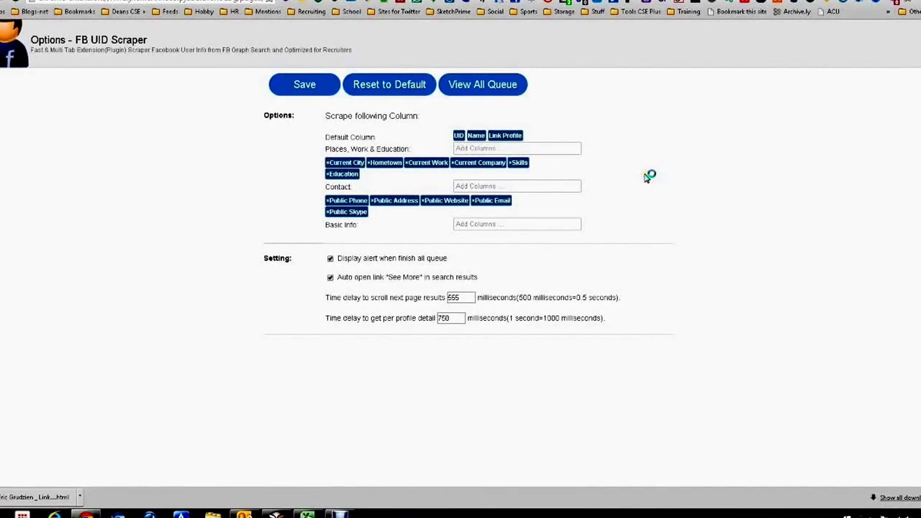
{"action": "left_click", "coordinate": [310, 86]}
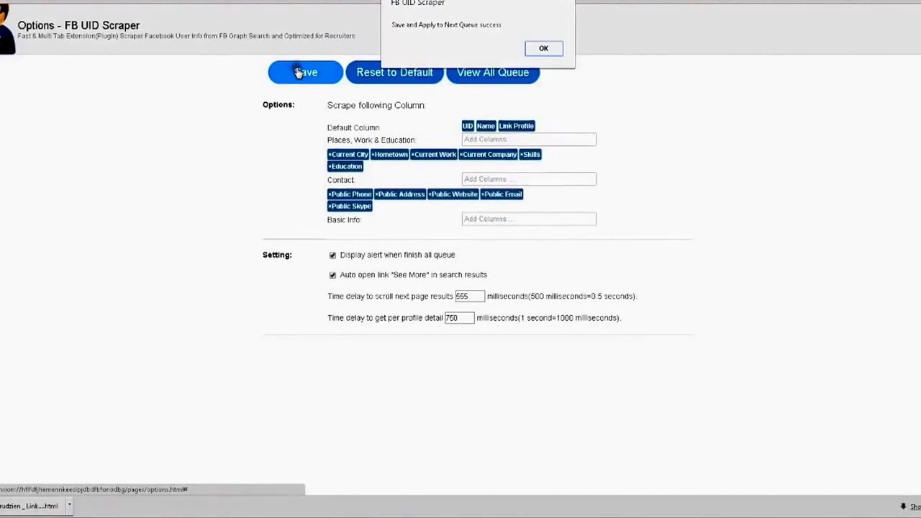
Start a people search with Current Job 'java' as the first criterion
{"action": "left_click", "coordinate": [529, 36]}
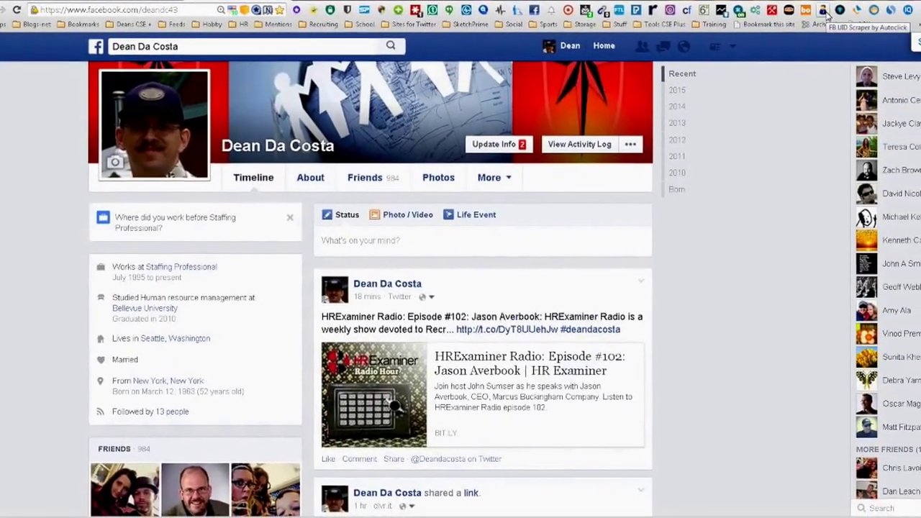
{"action": "left_click", "coordinate": [827, 13]}
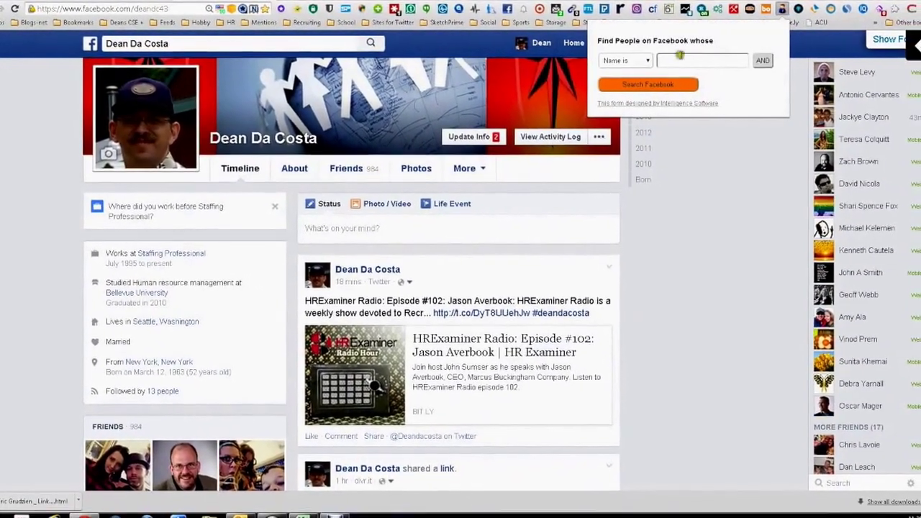
{"action": "left_click", "coordinate": [636, 63]}
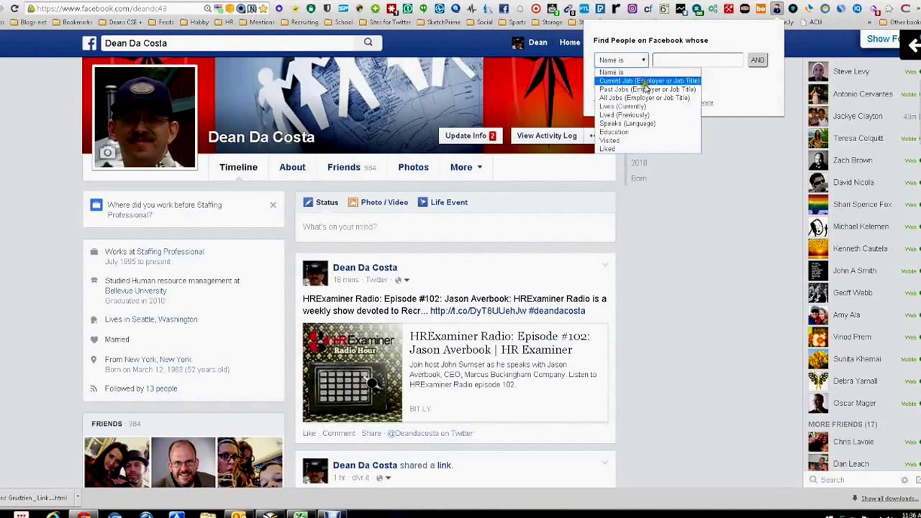
{"action": "left_click", "coordinate": [647, 81]}
{"action": "left_click", "coordinate": [677, 59]}
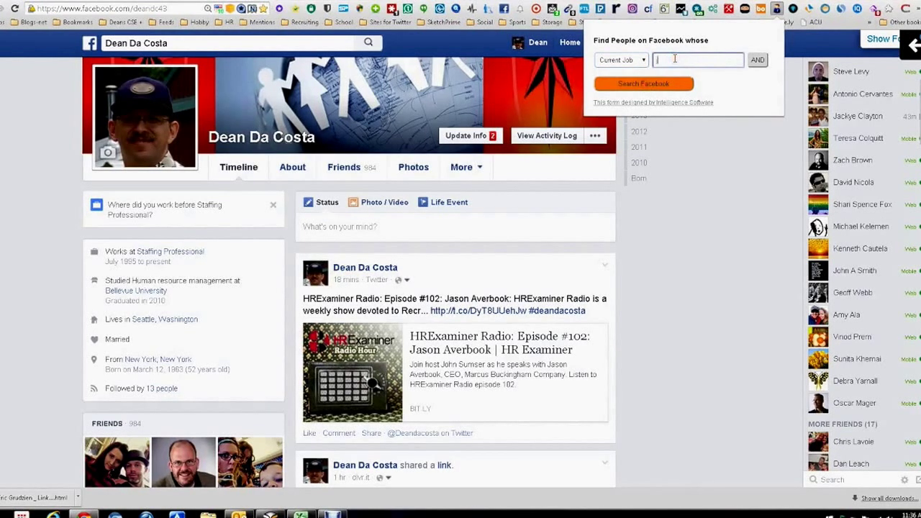
Add a second criterion, Current Job 'hadoop'
{"action": "left_click", "coordinate": [757, 59]}
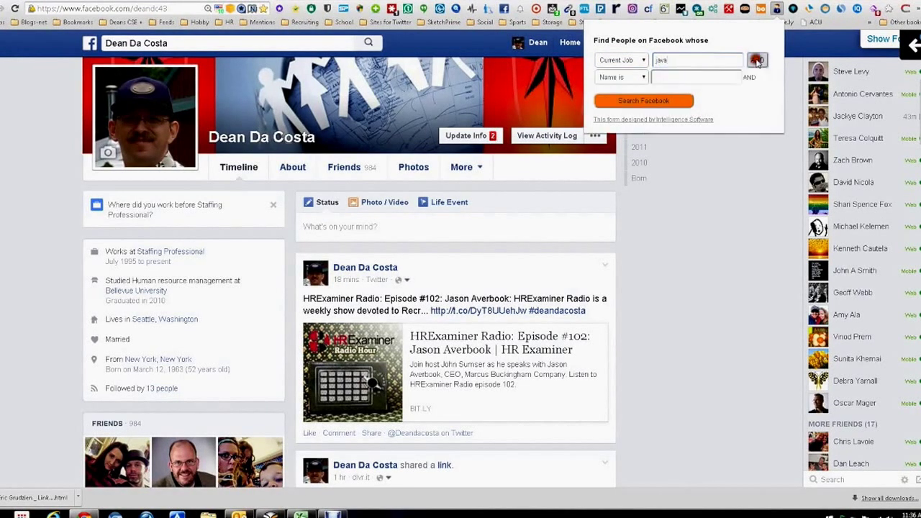
{"action": "left_click", "coordinate": [646, 78]}
{"action": "left_click", "coordinate": [637, 98]}
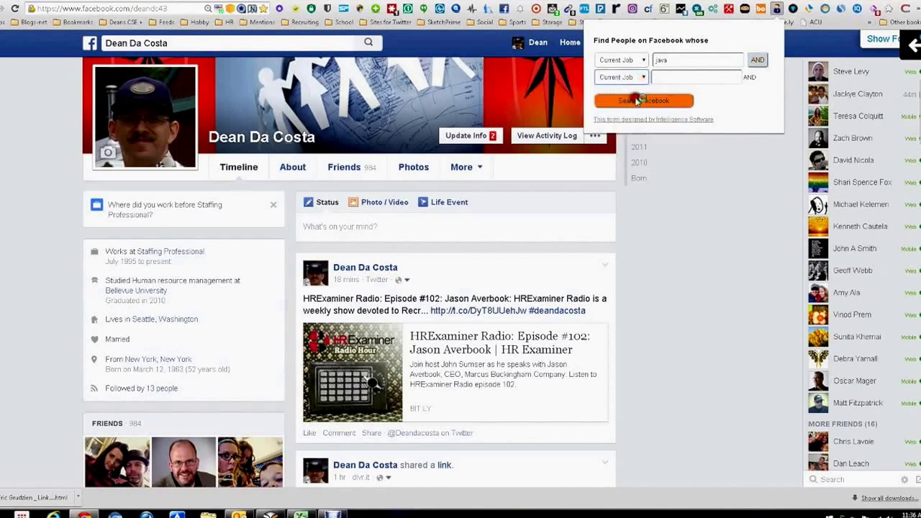
{"action": "left_click", "coordinate": [672, 79]}
{"action": "type", "text": "hadoop"}
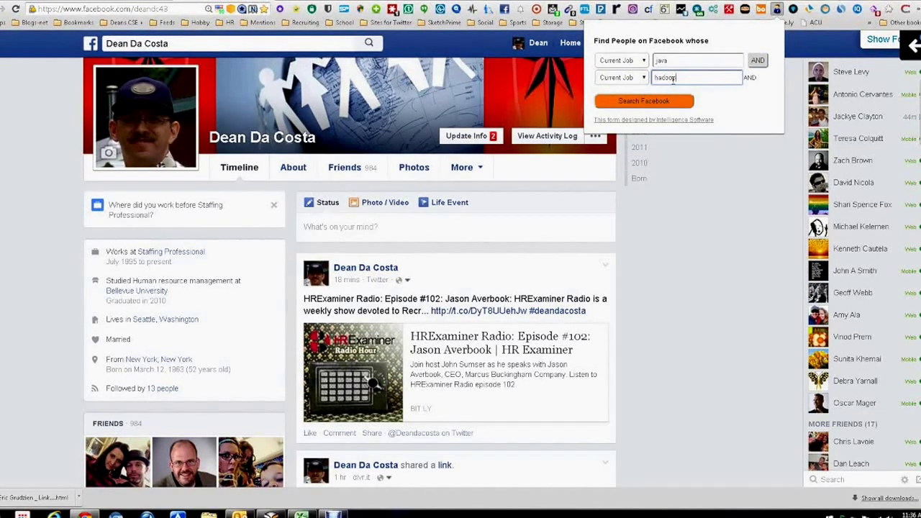
Add Lives (Currently) 'seattle' as a third criterion and run the search
{"action": "left_click", "coordinate": [761, 61]}
{"action": "left_click", "coordinate": [641, 97]}
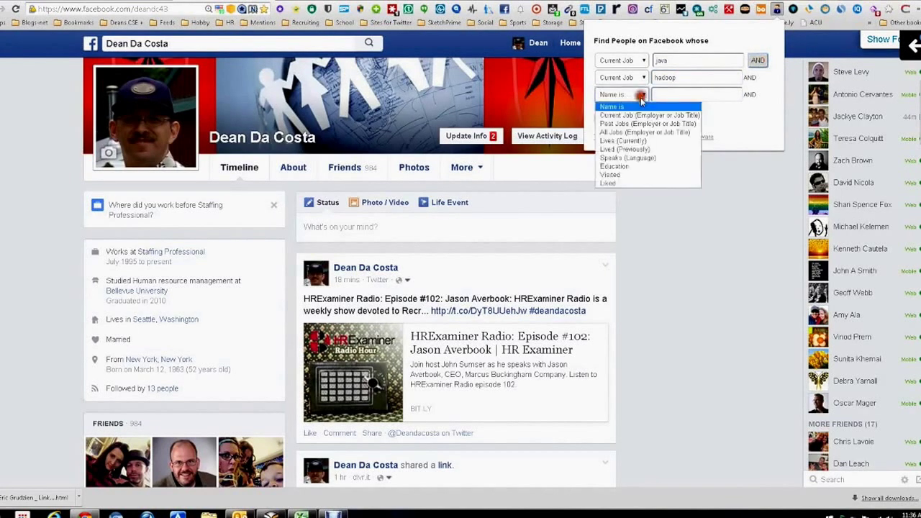
{"action": "left_click", "coordinate": [633, 139]}
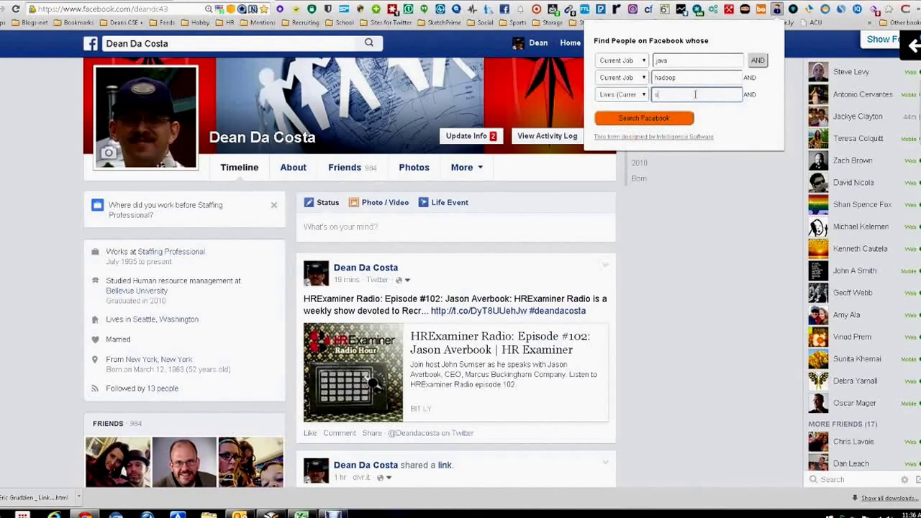
{"action": "left_click", "coordinate": [638, 121]}
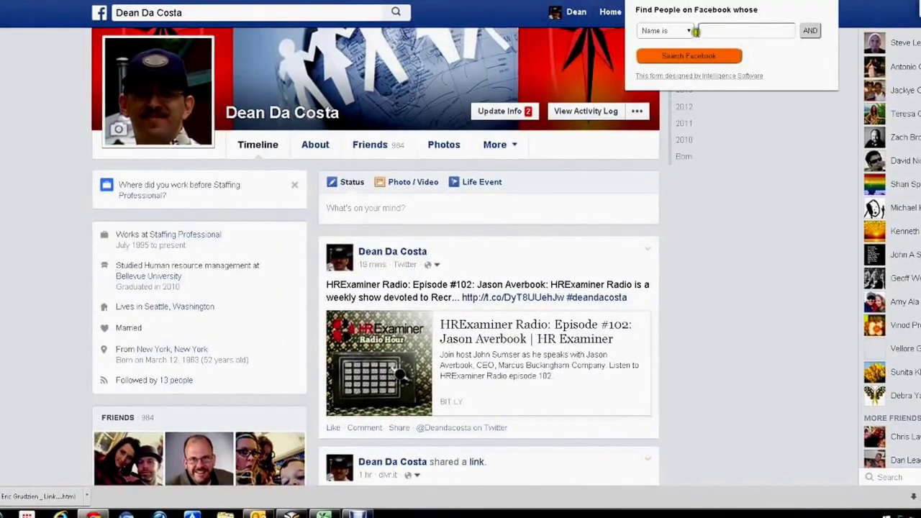
Rebuild the search with only Current Job 'java' AND Current Job 'hadoop' criteria
{"action": "left_click", "coordinate": [691, 30]}
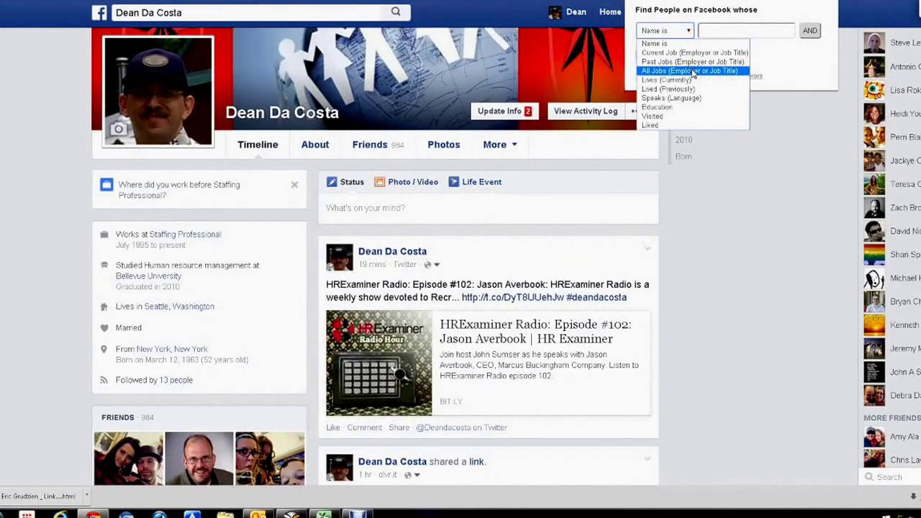
{"action": "left_click", "coordinate": [691, 53]}
{"action": "left_click", "coordinate": [752, 30]}
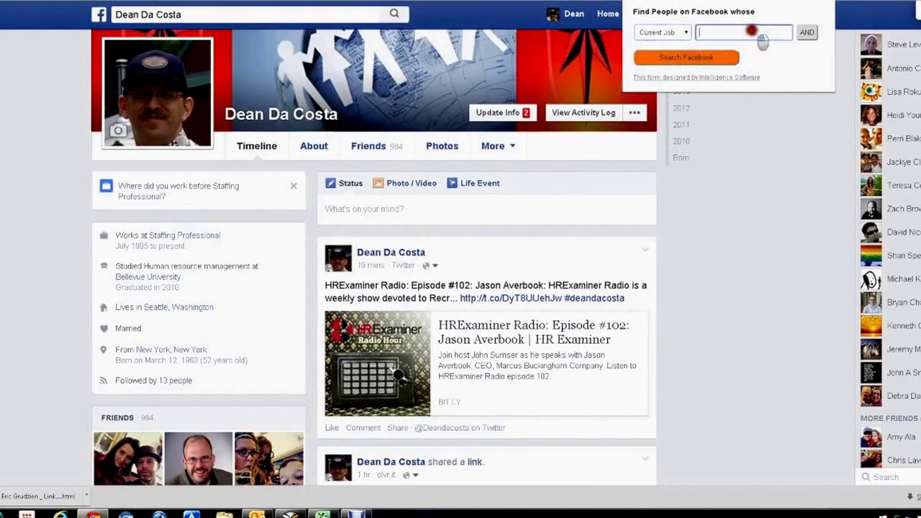
{"action": "type", "text": "java"}
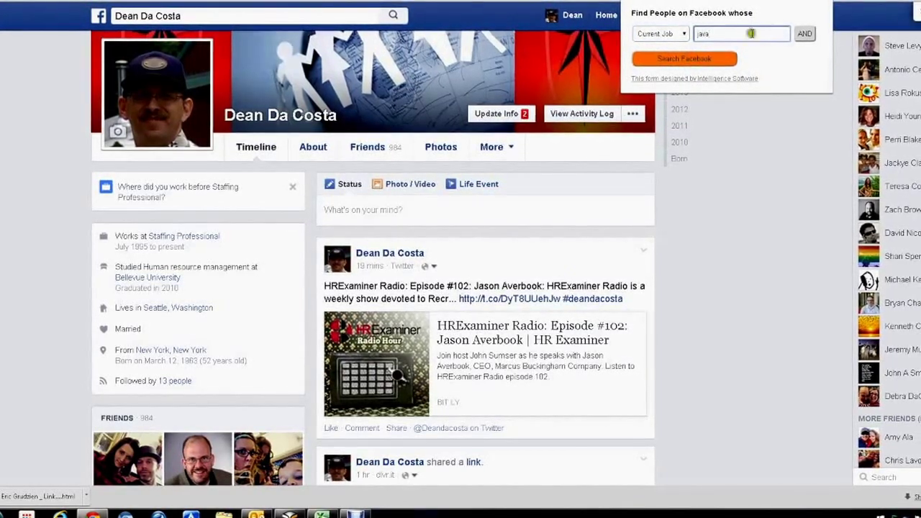
{"action": "left_click", "coordinate": [805, 34]}
{"action": "left_click", "coordinate": [677, 53]}
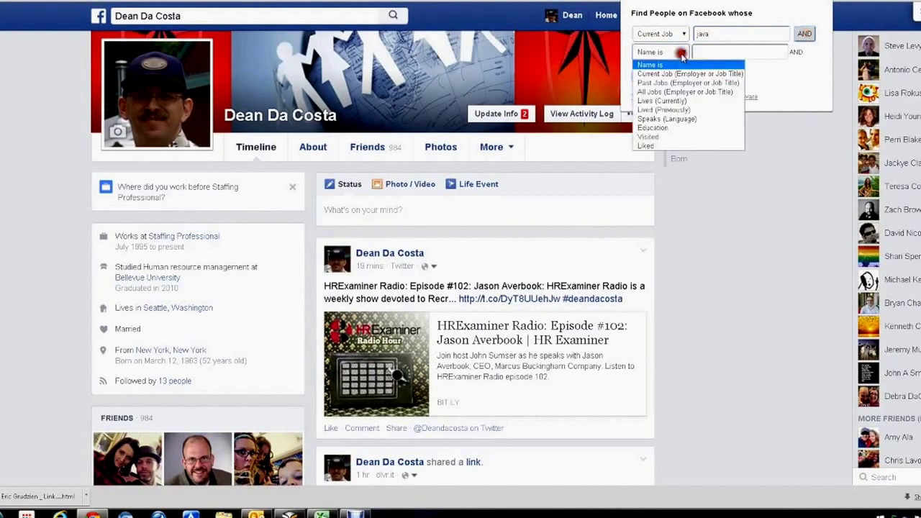
{"action": "left_click", "coordinate": [675, 74]}
{"action": "left_click", "coordinate": [689, 55]}
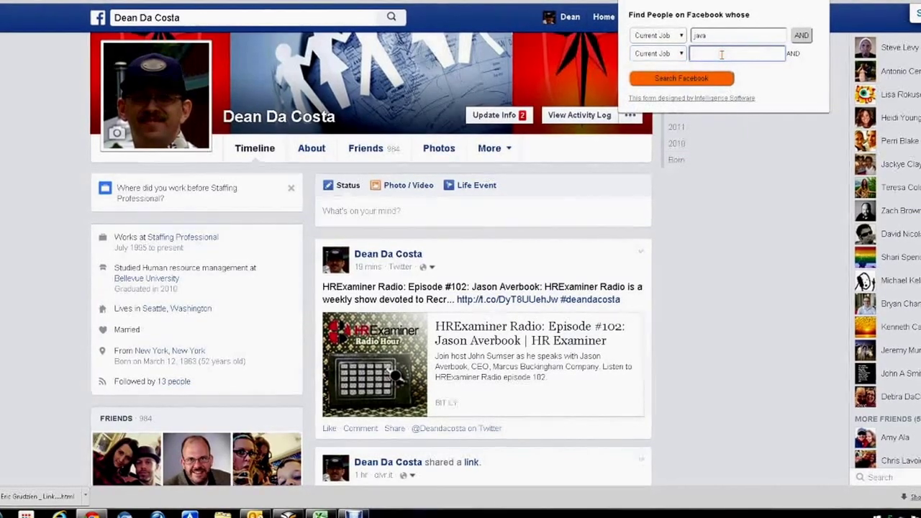
{"action": "type", "text": "hadoop"}
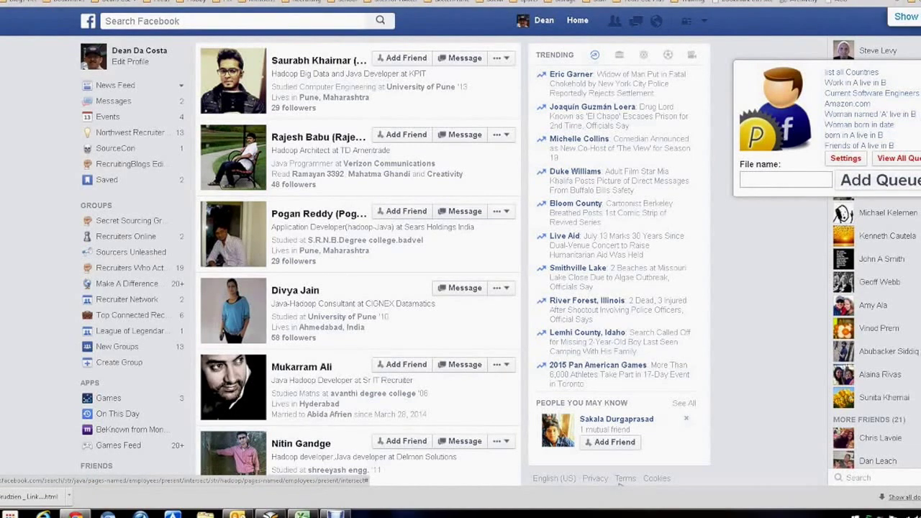
Reopen the scraper panel and enter 'haddop' as the queue file name
{"action": "left_click", "coordinate": [903, 18]}
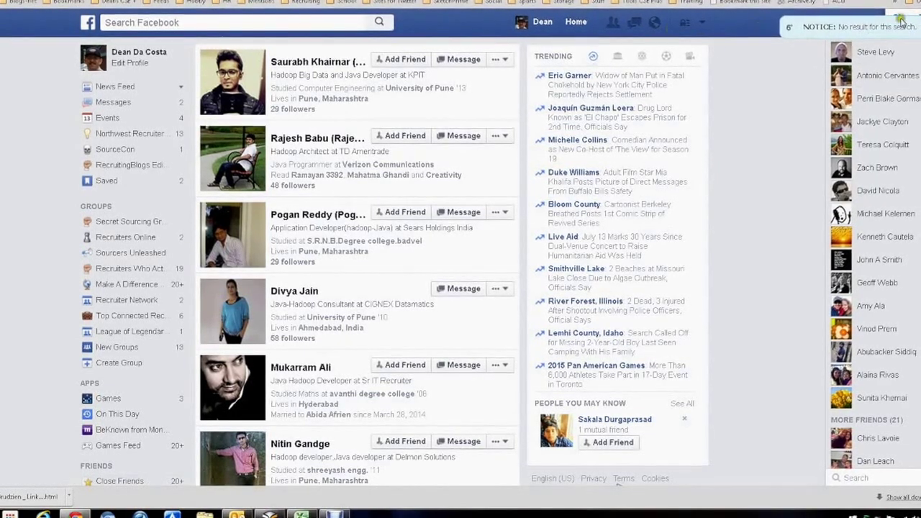
{"action": "left_click", "coordinate": [907, 21]}
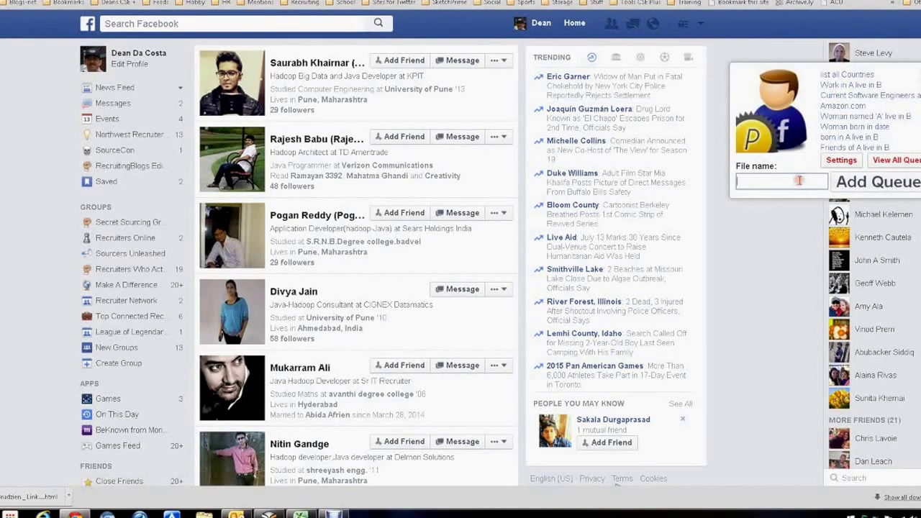
{"action": "type", "text": "haddop"}
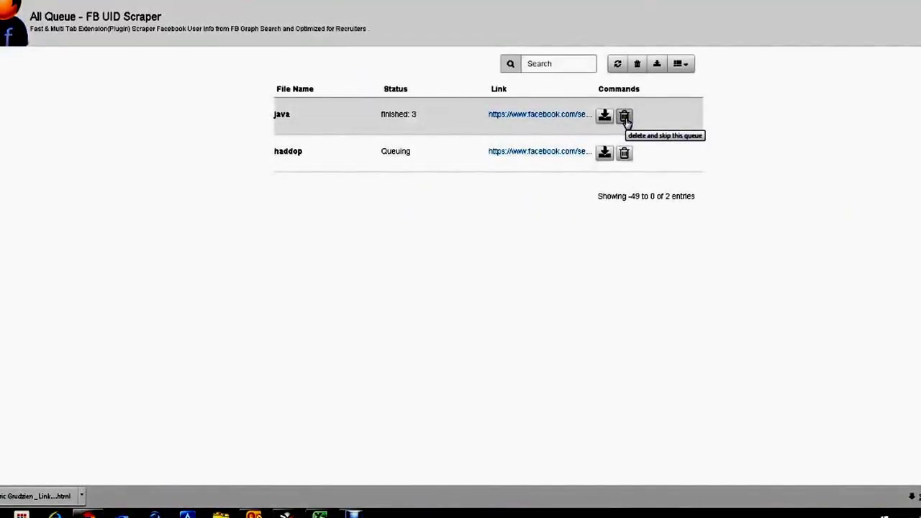
Delete the java queue, acknowledge the finish notice, and open the haddop CSV in Excel
{"action": "left_click", "coordinate": [624, 119]}
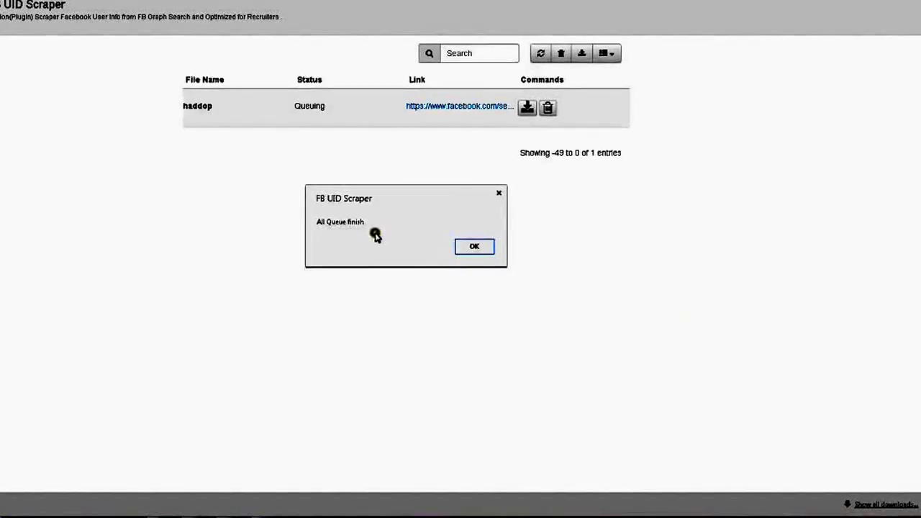
{"action": "left_click", "coordinate": [474, 250]}
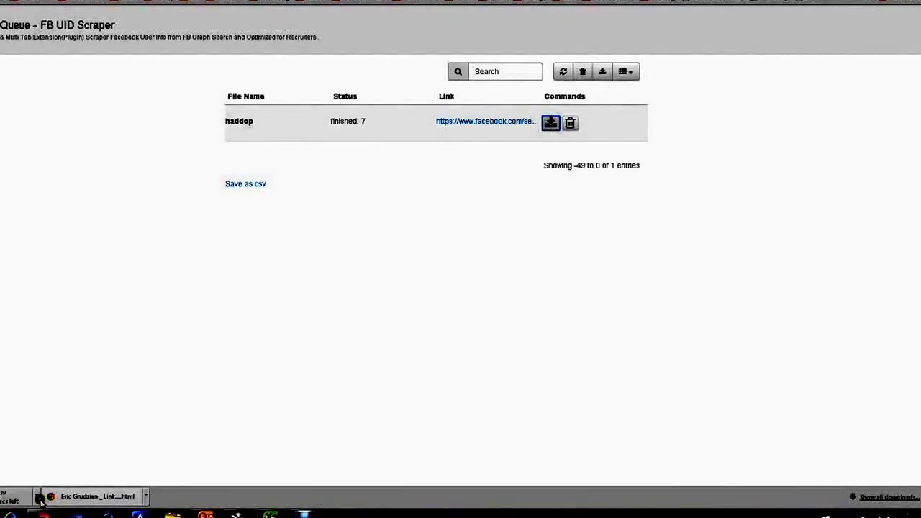
{"action": "right_click", "coordinate": [39, 500]}
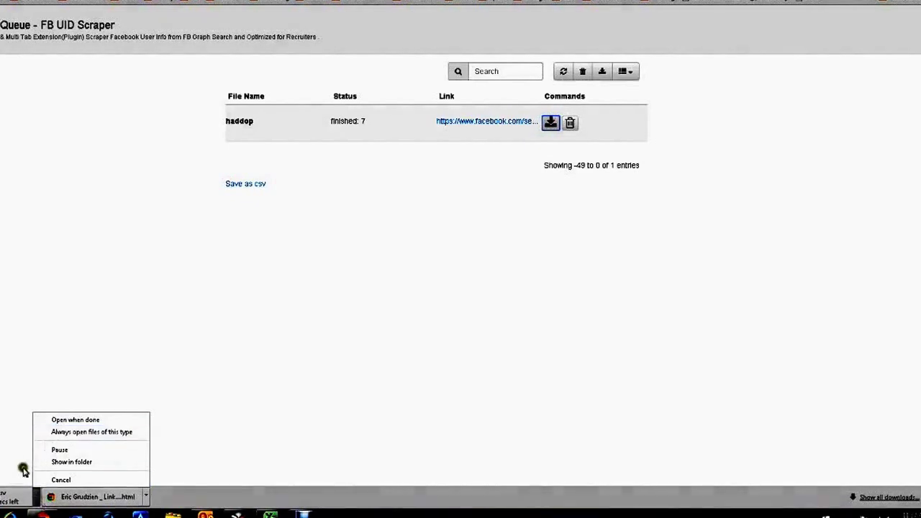
{"action": "left_click", "coordinate": [59, 423]}
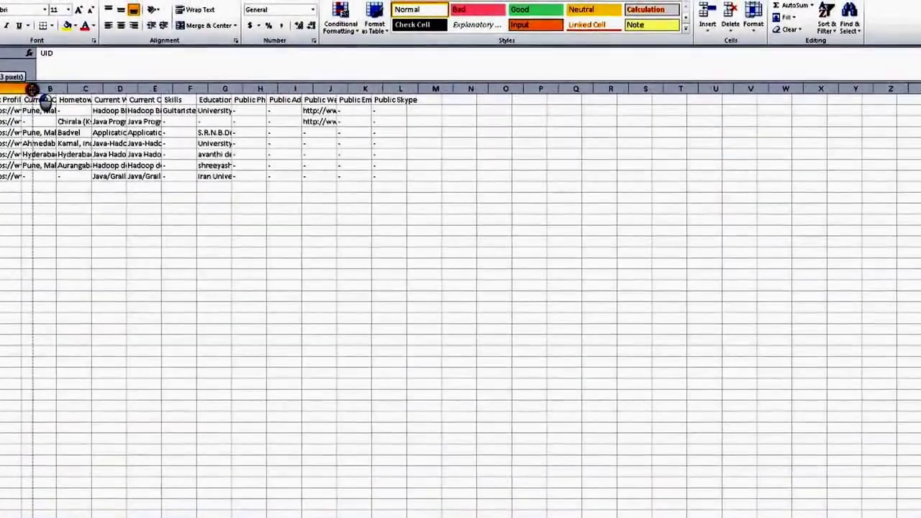
Autofit the UID column and widen the Name and Link Profile columns
{"action": "double_click", "coordinate": [17, 92]}
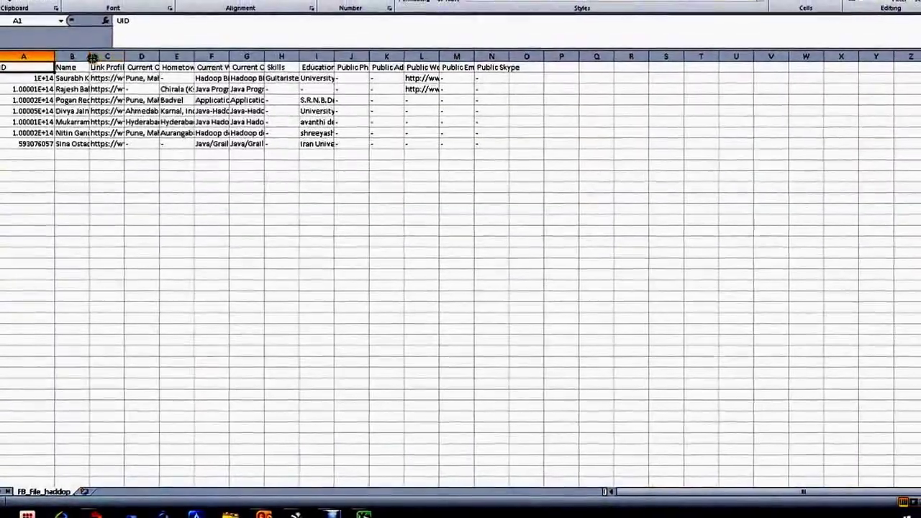
{"action": "left_click_drag", "start_coordinate": [91, 51], "coordinate": [288, 64]}
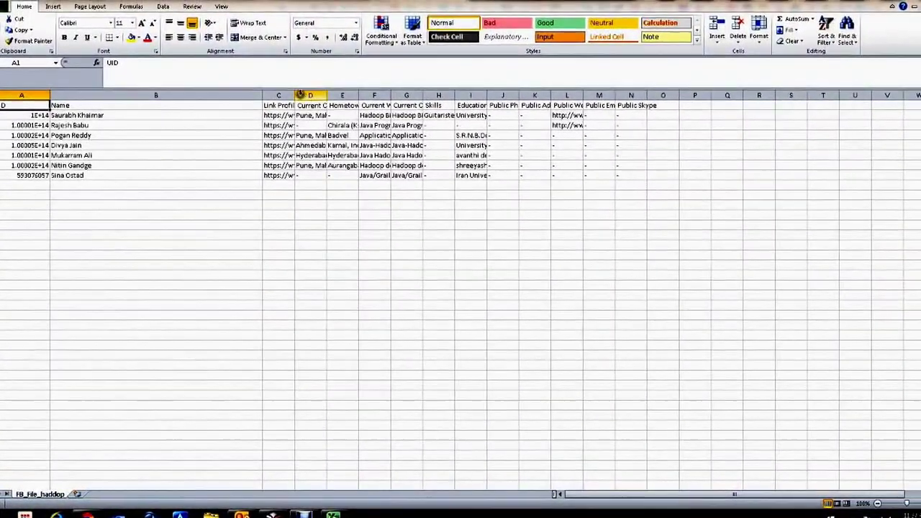
{"action": "left_click_drag", "start_coordinate": [297, 96], "coordinate": [488, 111]}
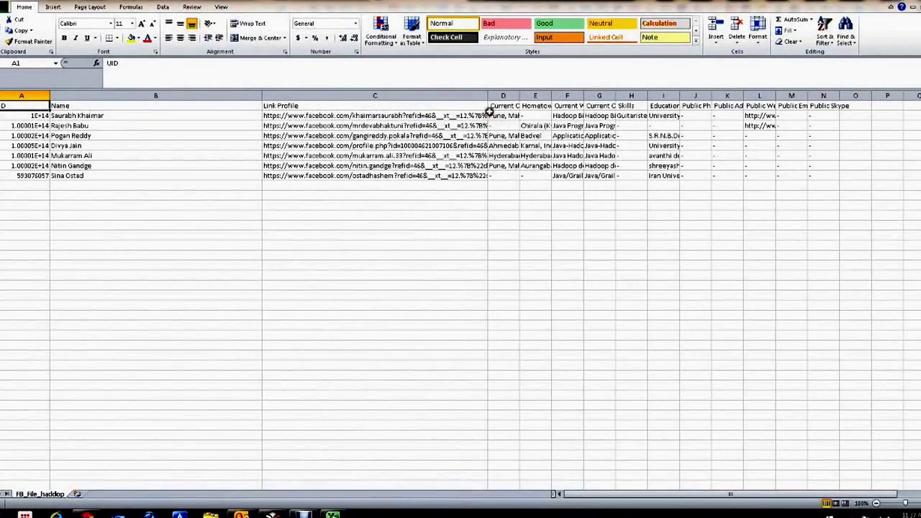
Select C2's profile link and clear the marked username part in the formula bar
{"action": "left_click", "coordinate": [375, 118]}
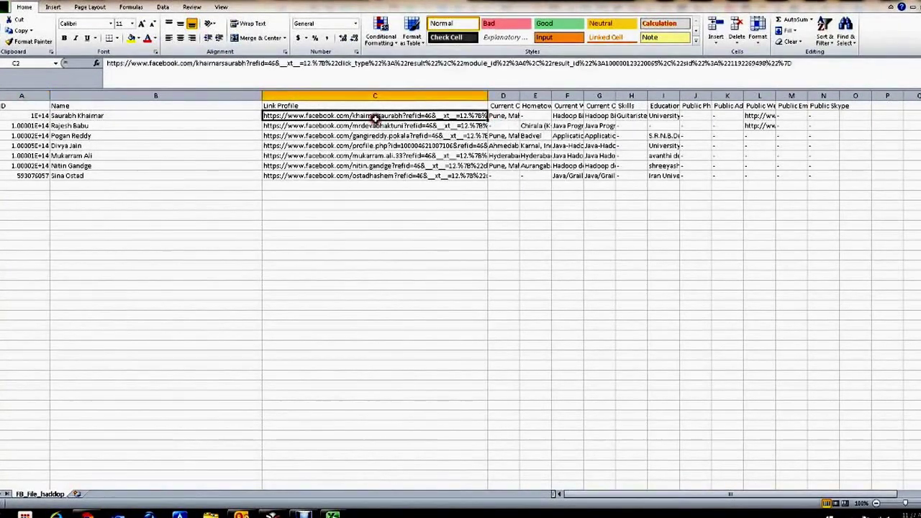
{"action": "left_click_drag", "start_coordinate": [193, 63], "coordinate": [269, 79]}
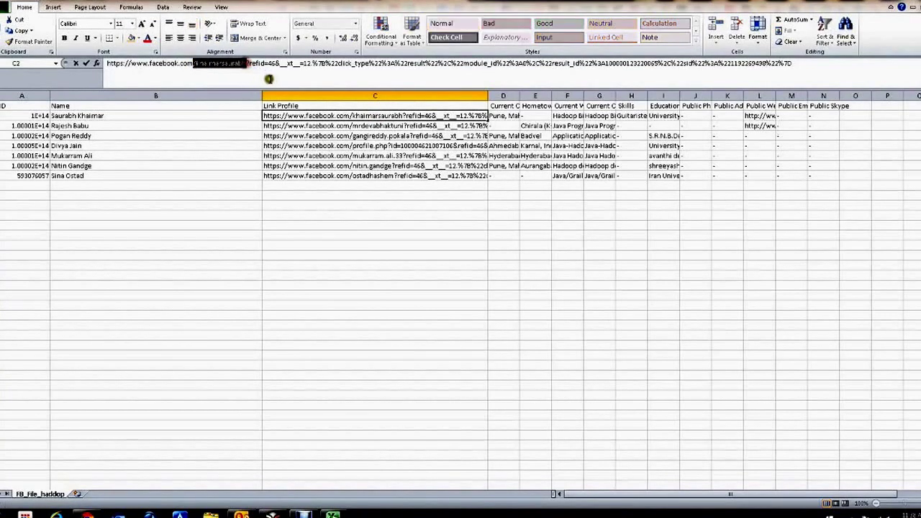
{"action": "left_click", "coordinate": [272, 79]}
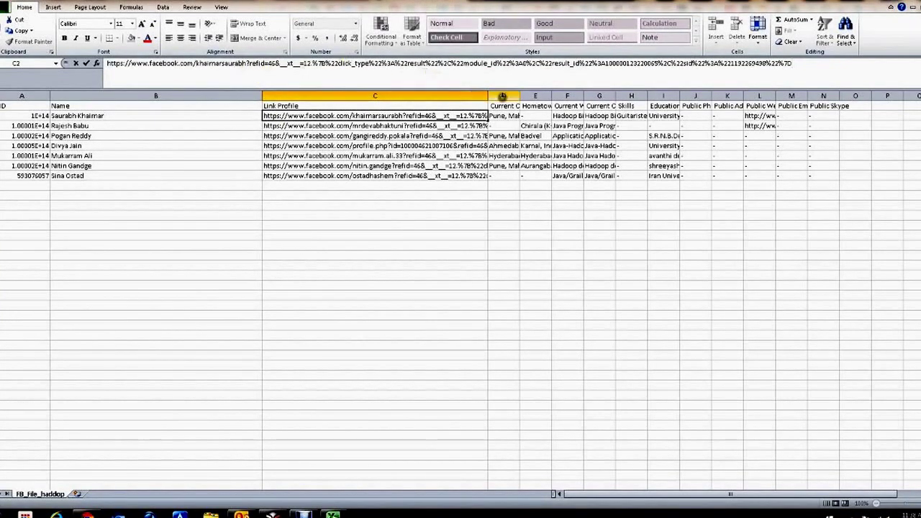
Finish the C2 edit and widen the Current City, Hometown and Current Work columns
{"action": "left_click", "coordinate": [523, 222]}
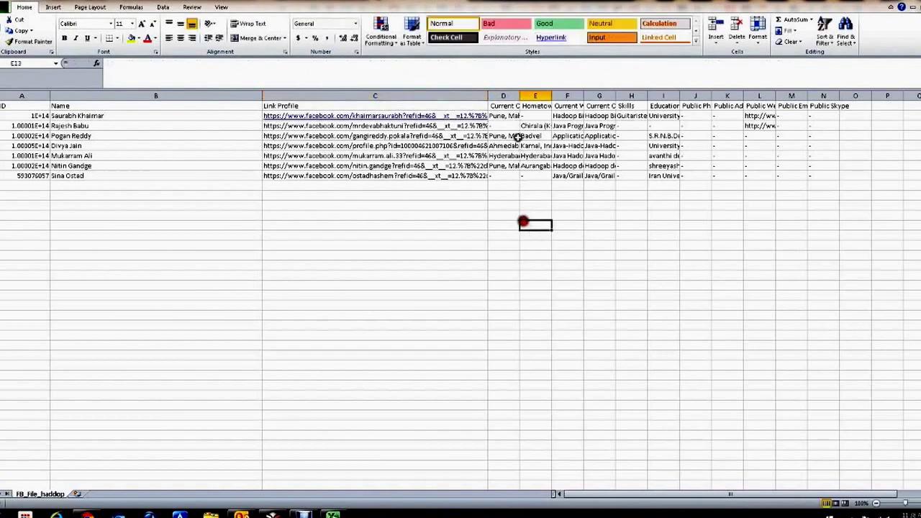
{"action": "left_click_drag", "start_coordinate": [521, 98], "coordinate": [613, 96]}
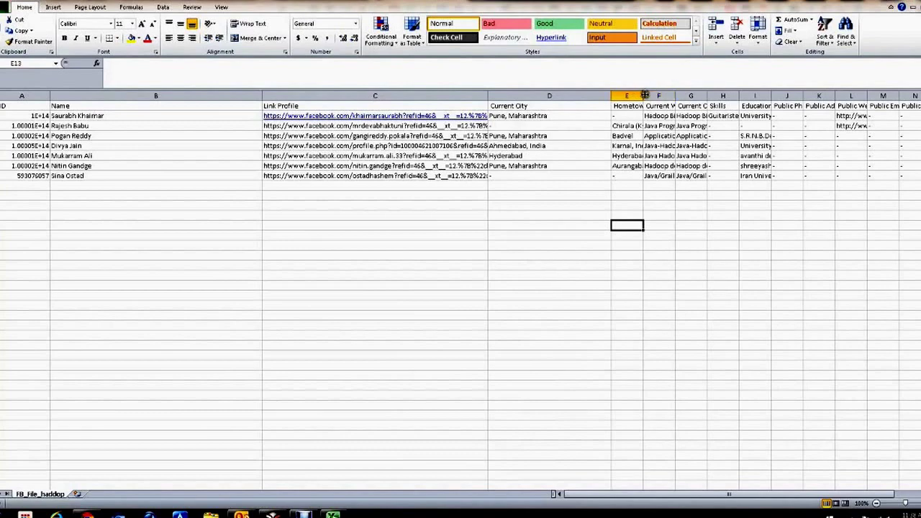
{"action": "left_click_drag", "start_coordinate": [645, 95], "coordinate": [713, 95]}
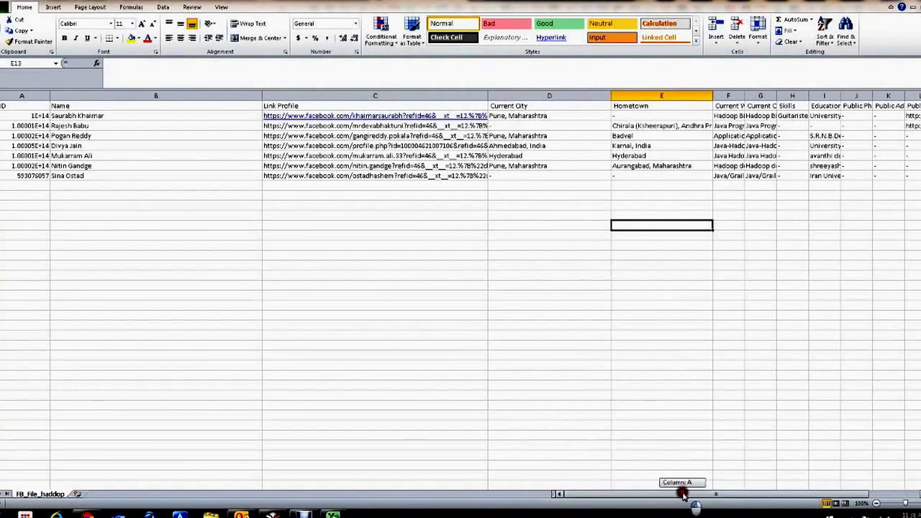
{"action": "left_click_drag", "start_coordinate": [682, 495], "coordinate": [757, 494]}
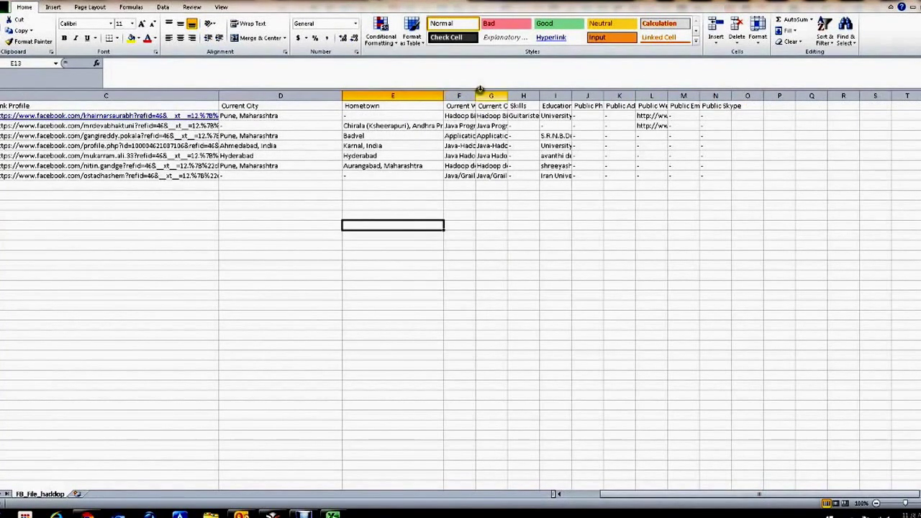
{"action": "left_click_drag", "start_coordinate": [477, 95], "coordinate": [785, 100]}
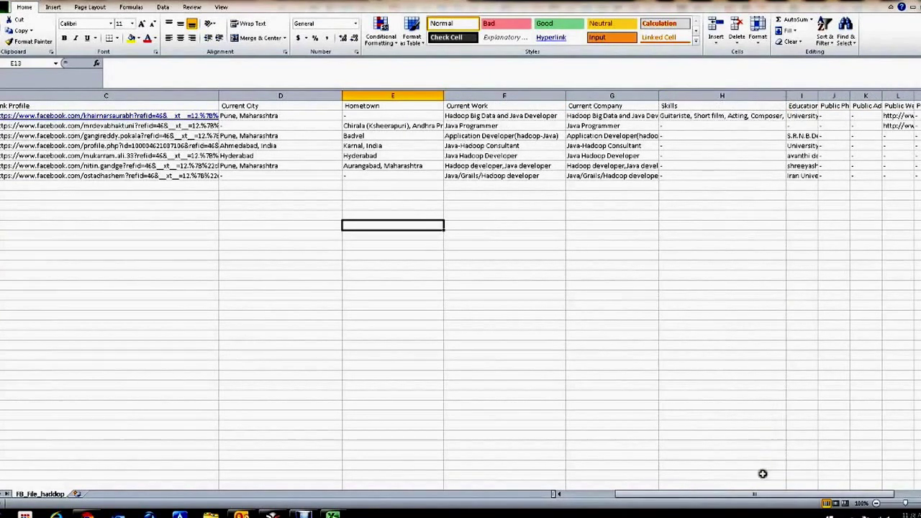
Widen the Public Phone and Public Website columns until the full URLs show
{"action": "left_click_drag", "start_coordinate": [761, 492], "coordinate": [781, 494]}
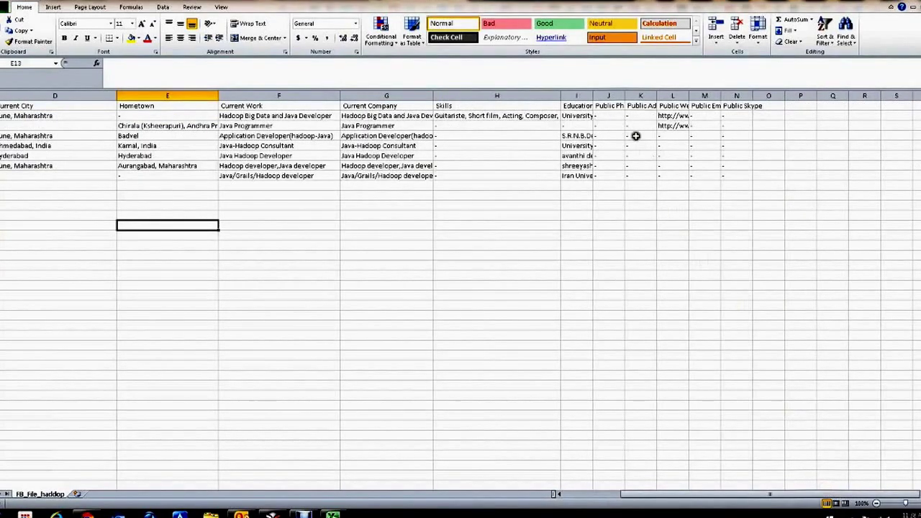
{"action": "left_click_drag", "start_coordinate": [625, 98], "coordinate": [675, 95]}
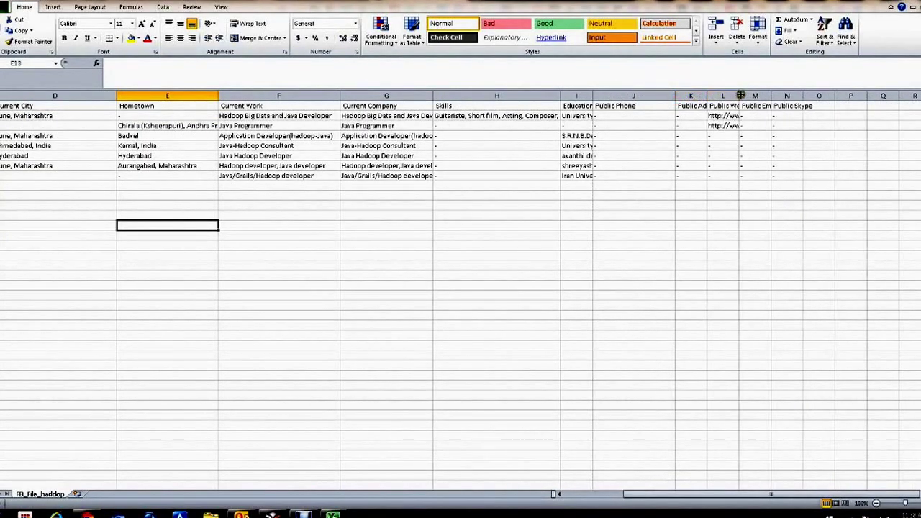
{"action": "left_click_drag", "start_coordinate": [739, 95], "coordinate": [913, 95]}
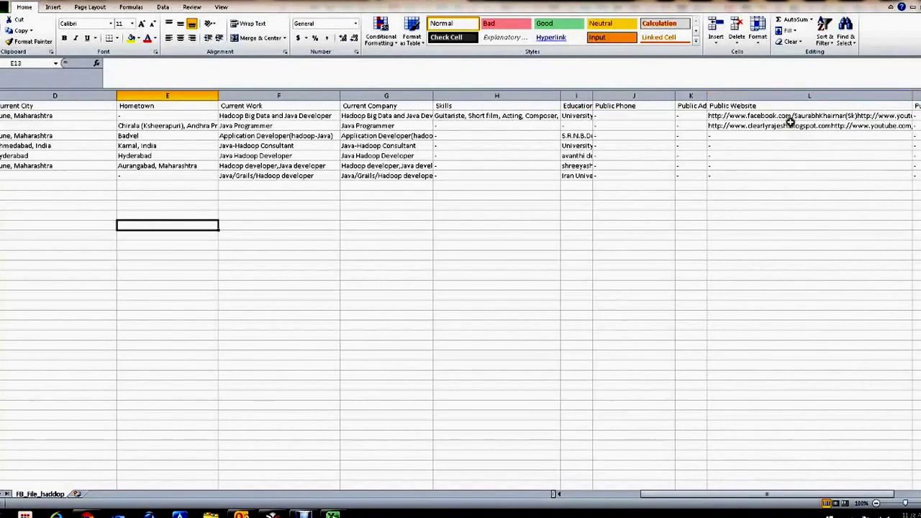
{"action": "left_click_drag", "start_coordinate": [722, 491], "coordinate": [849, 490]}
{"action": "left_click", "coordinate": [788, 95]}
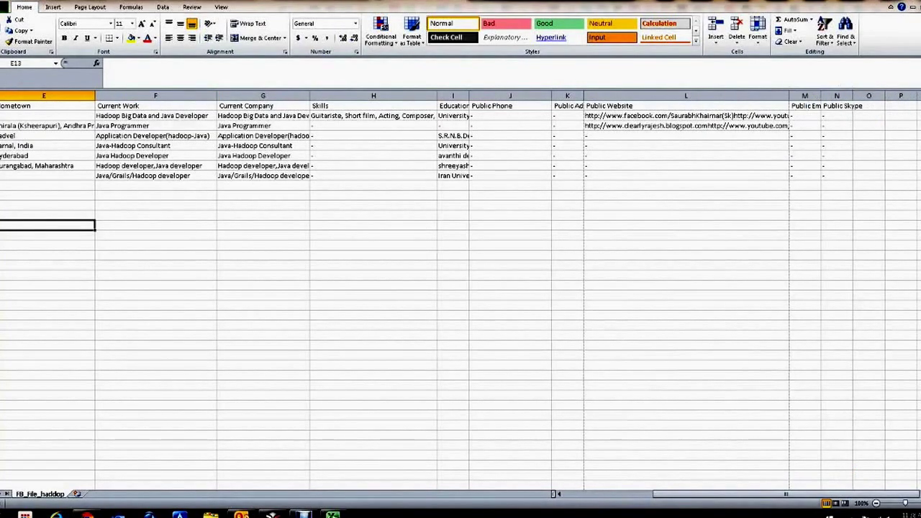
{"action": "left_click_drag", "start_coordinate": [790, 96], "coordinate": [904, 100]}
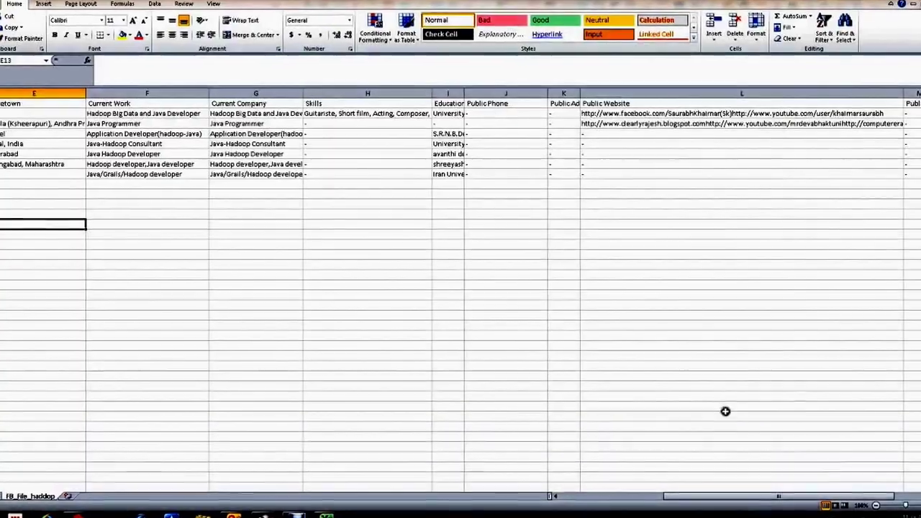
{"action": "scroll", "coordinate": [725, 411], "scroll_direction": "right", "scroll_amount": 1}
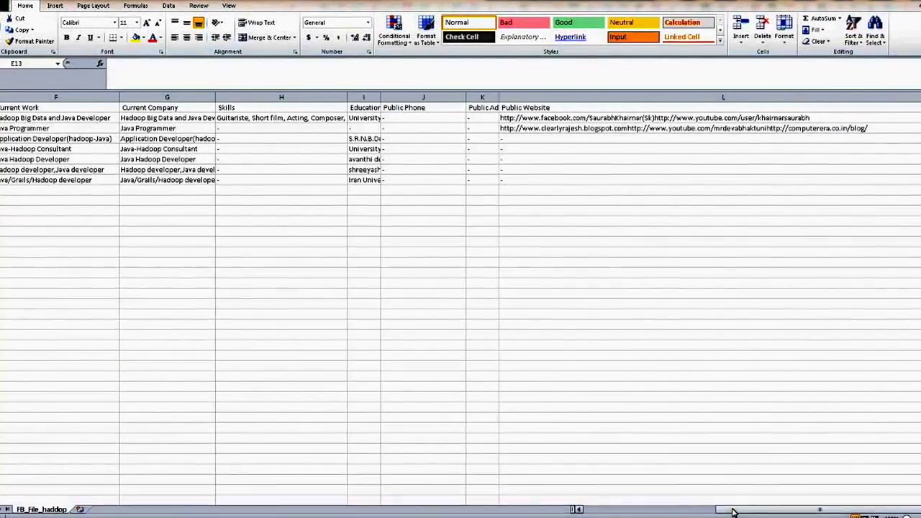
Scroll the sheet left and right to review the widened columns B through N
{"action": "left_click_drag", "start_coordinate": [733, 512], "coordinate": [605, 510]}
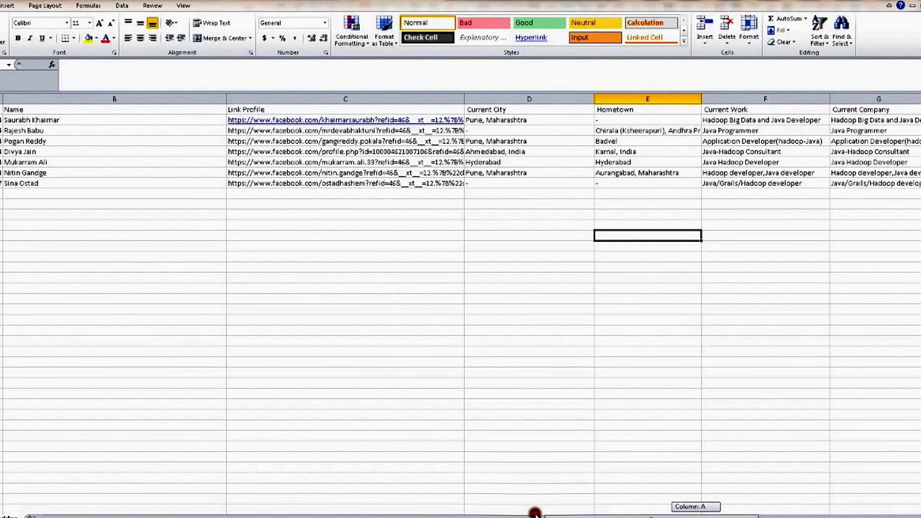
{"action": "left_click_drag", "start_coordinate": [535, 514], "coordinate": [535, 513]}
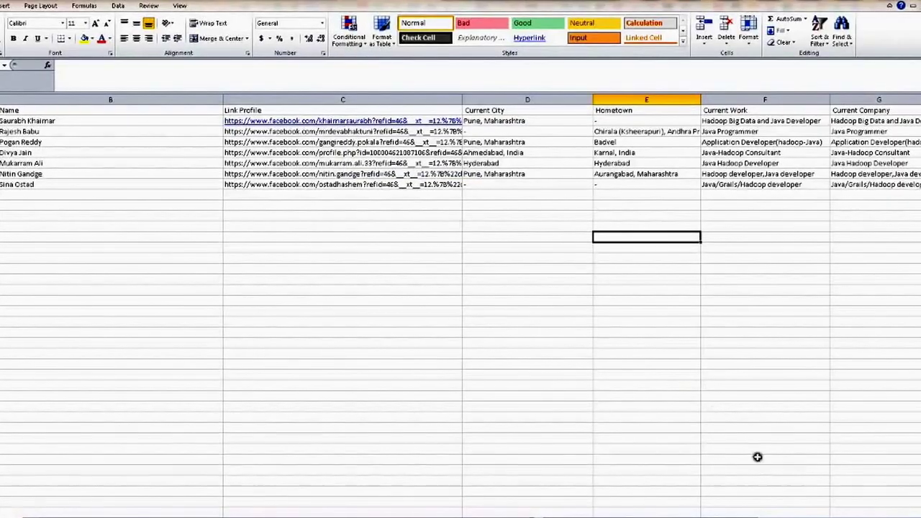
{"action": "left_click_drag", "start_coordinate": [745, 516], "coordinate": [806, 517]}
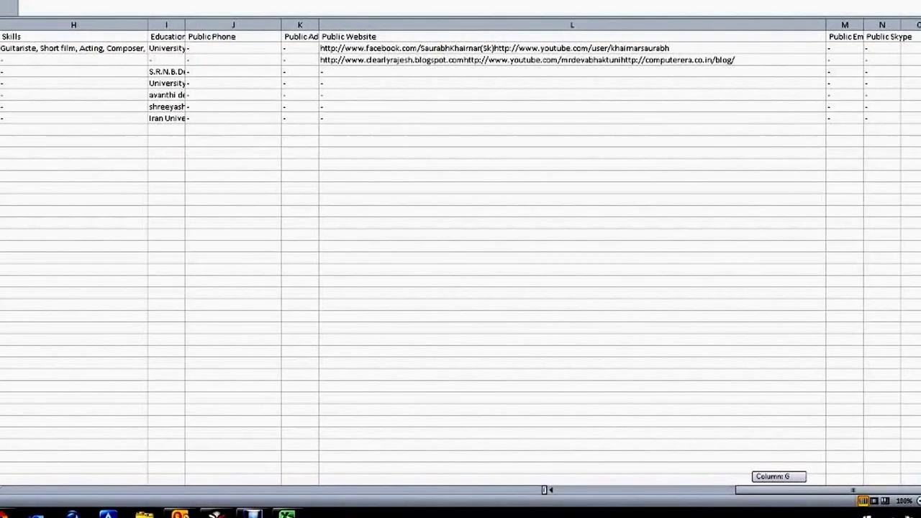
{"action": "left_click_drag", "start_coordinate": [737, 484], "coordinate": [828, 486]}
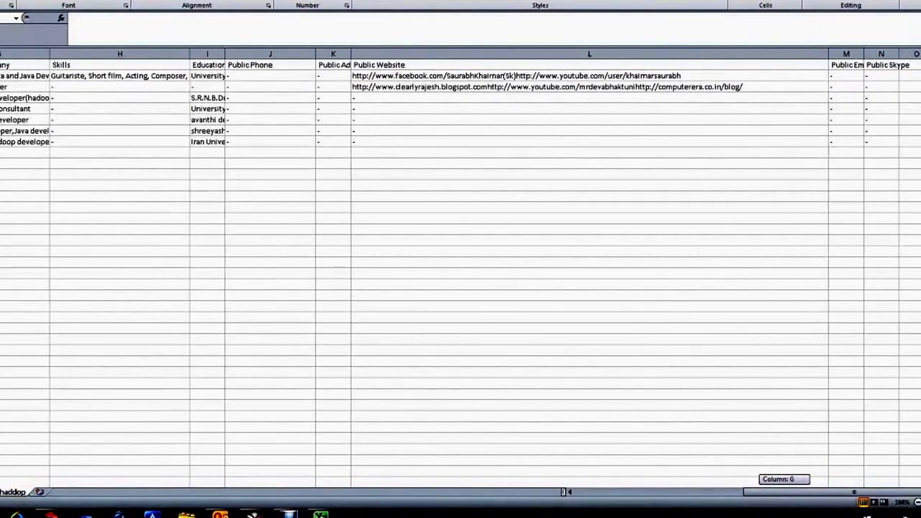
{"action": "left_click_drag", "start_coordinate": [821, 486], "coordinate": [627, 488]}
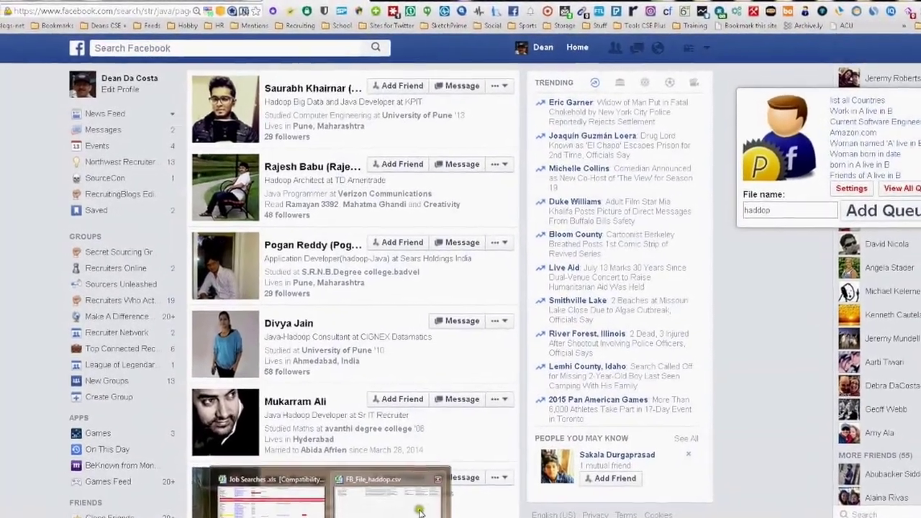
{"action": "left_click", "coordinate": [389, 477]}
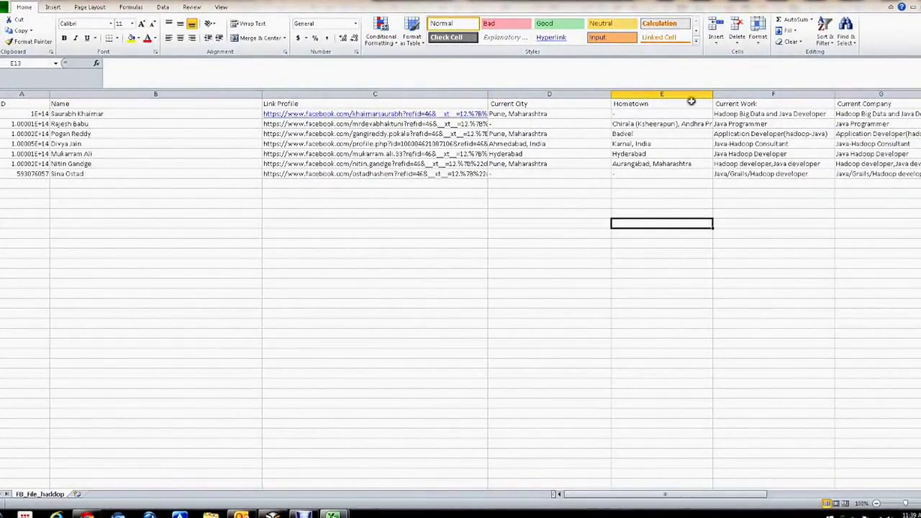
{"action": "key", "text": "alt+Tab"}
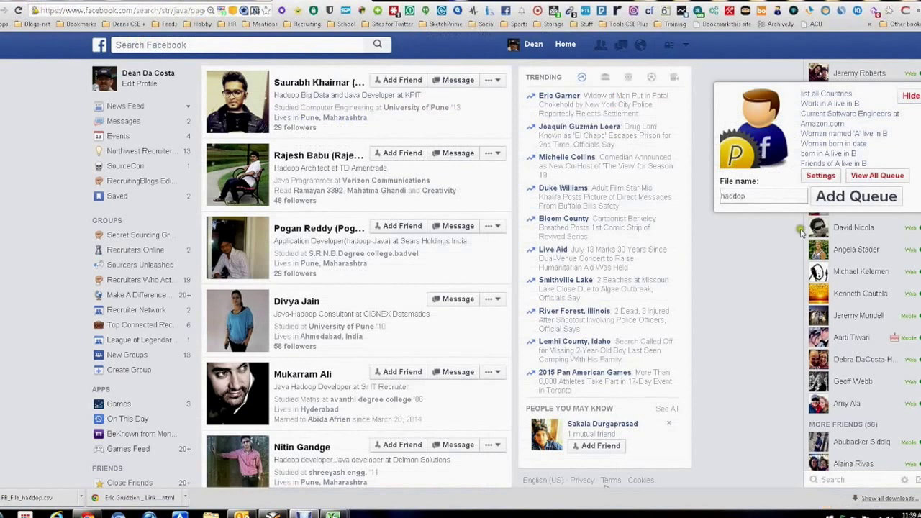